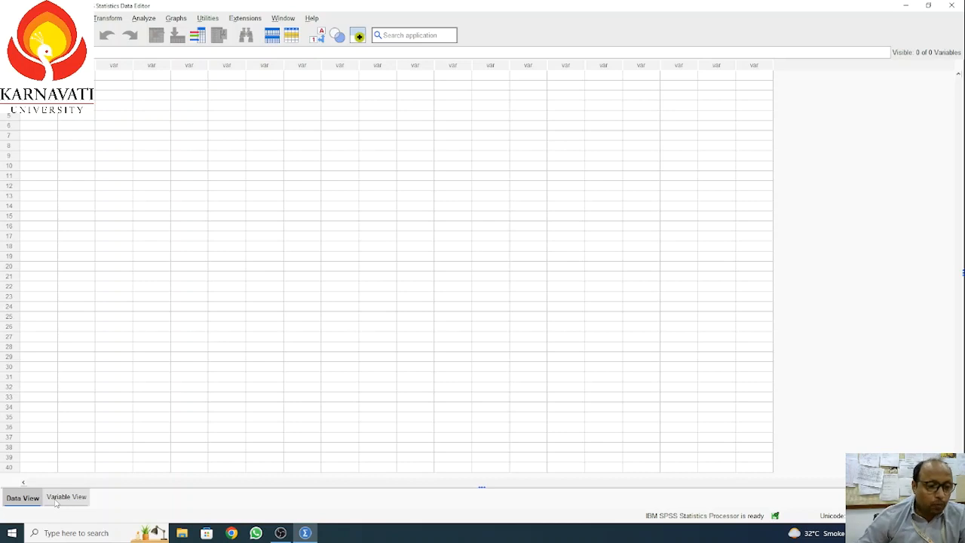
Step: Switch the empty dataset from Data View to Variable View
{"action": "left_click", "coordinate": [60, 498]}
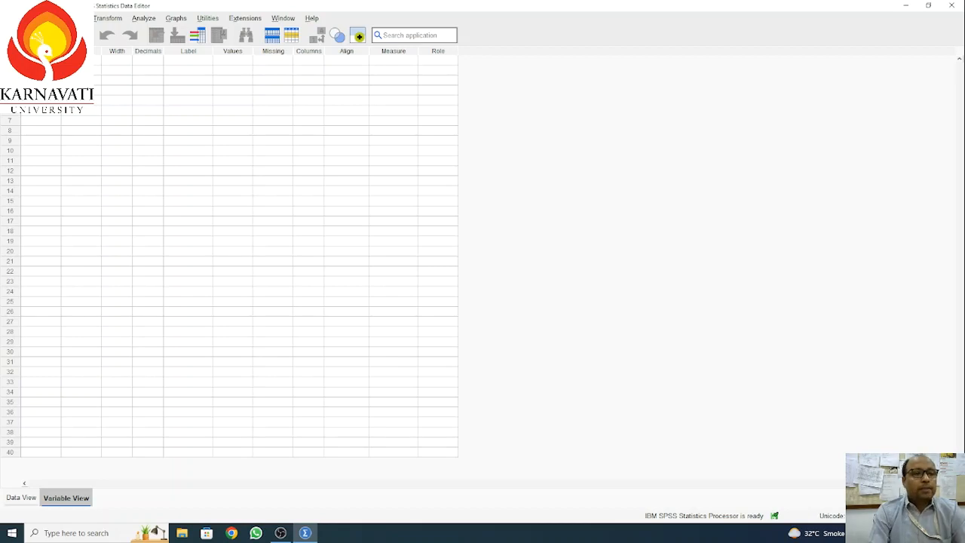
Step: Name the first variable and set its decimal places to 0
{"action": "key", "text": "Tab"}
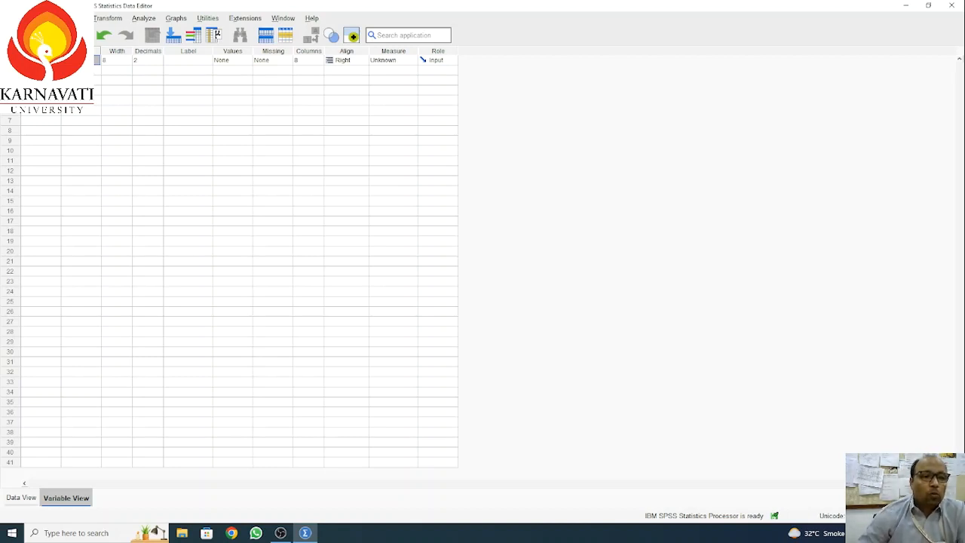
{"action": "left_click", "coordinate": [126, 62]}
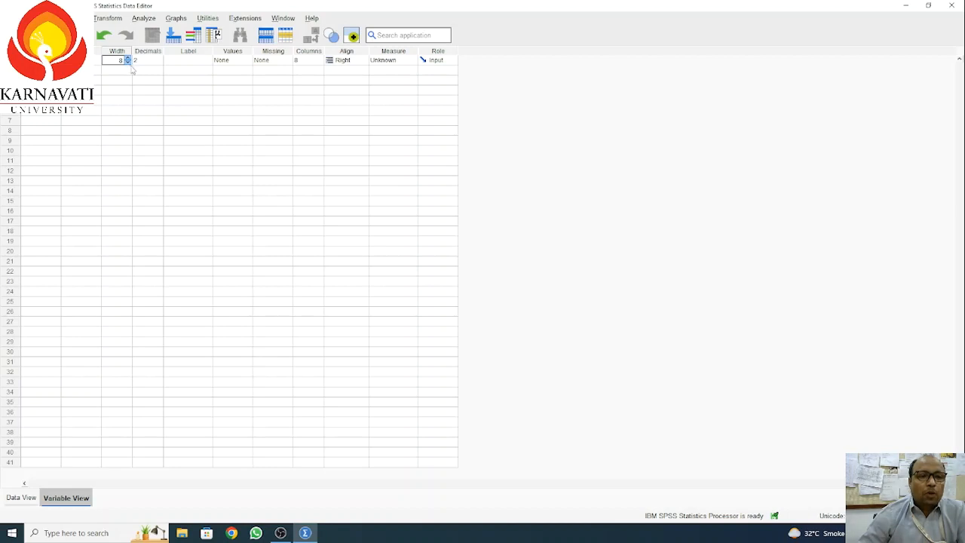
{"action": "left_click", "coordinate": [146, 62]}
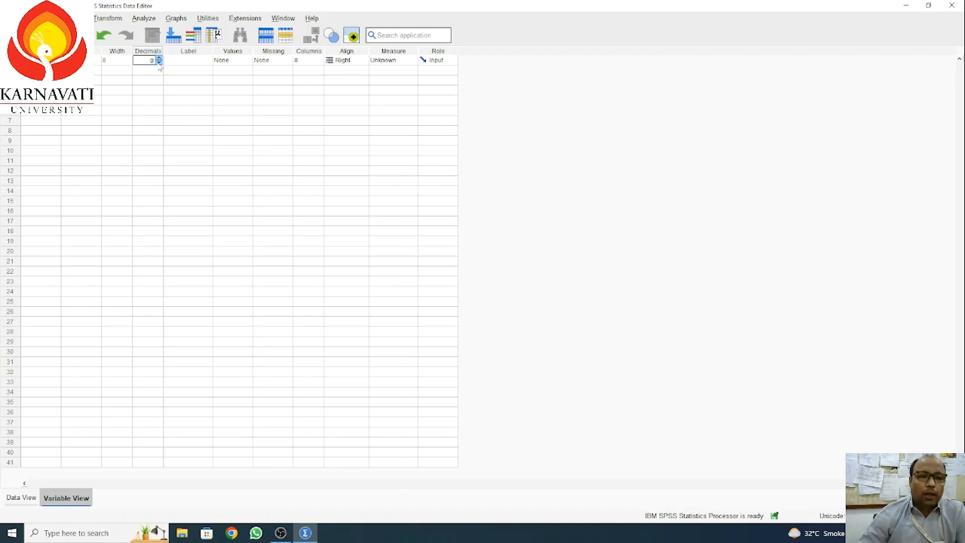
{"action": "left_click", "coordinate": [179, 63]}
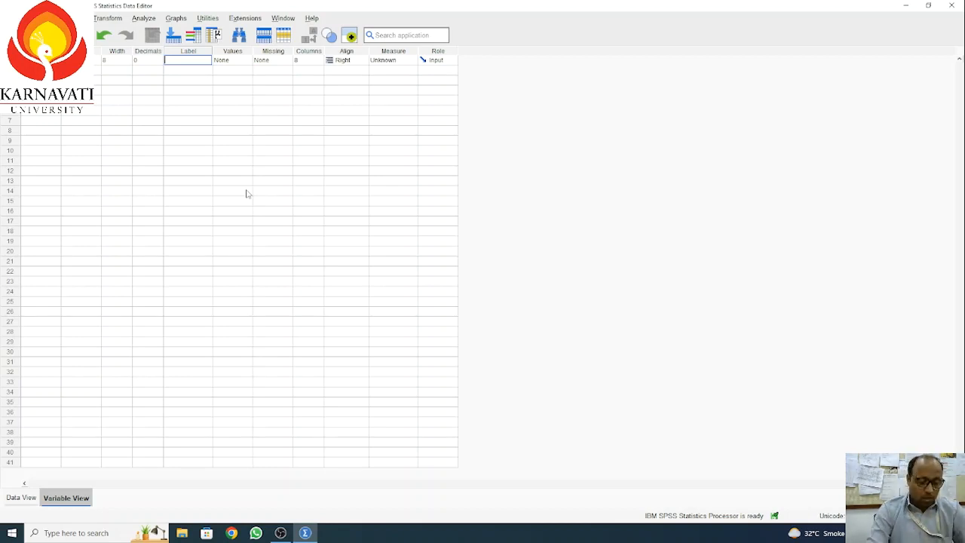
Step: Label the first variable 'Family income - Annual' and widen the Name column
{"action": "type", "text": "Family"}
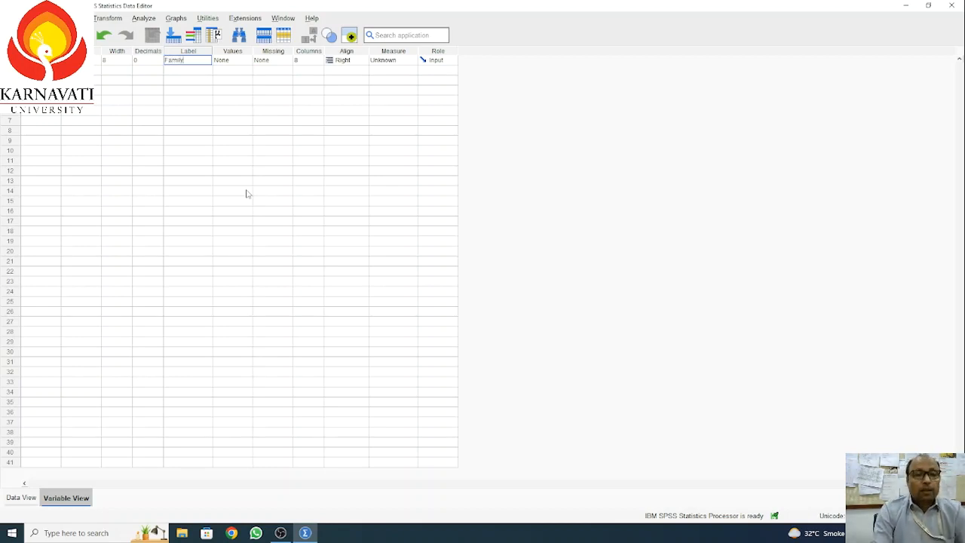
{"action": "type", "text": " income"}
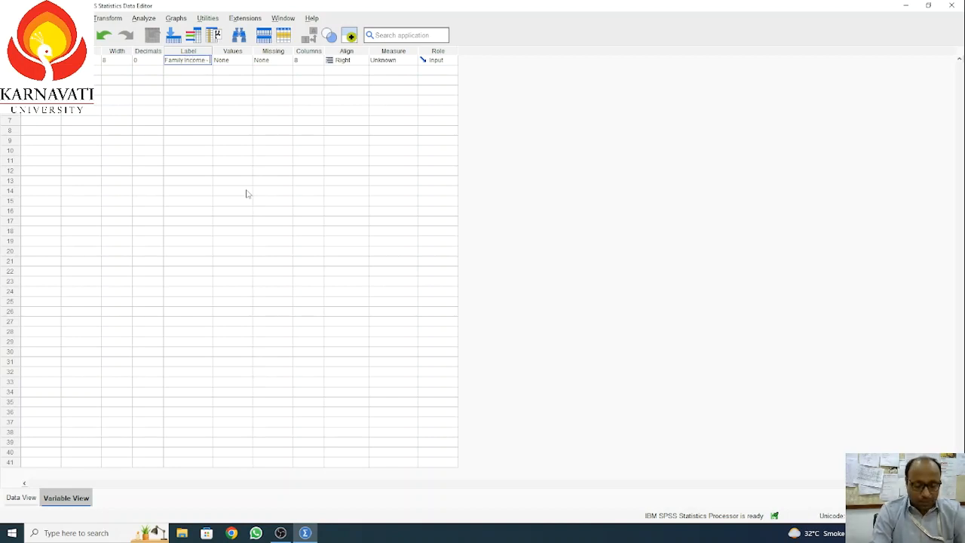
{"action": "type", "text": " - Annual"}
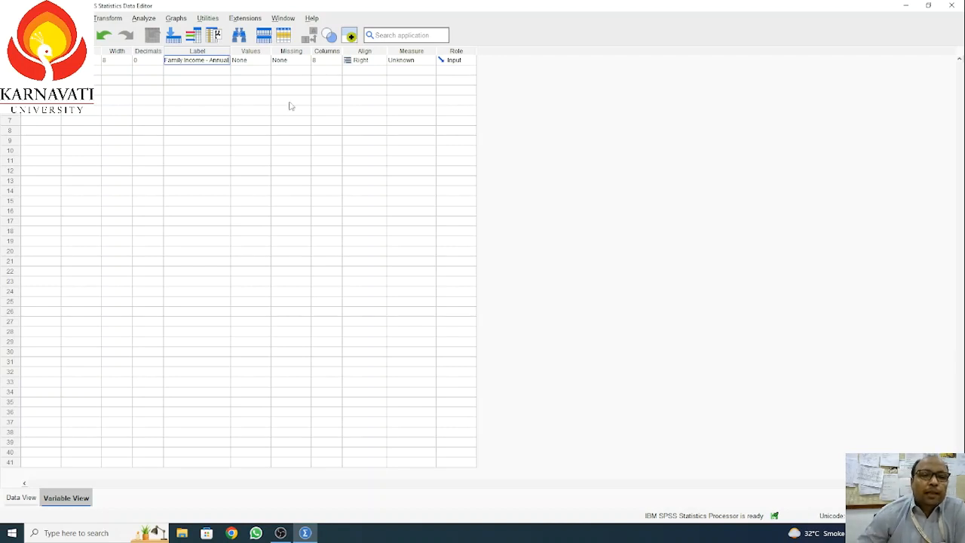
{"action": "left_click", "coordinate": [246, 61]}
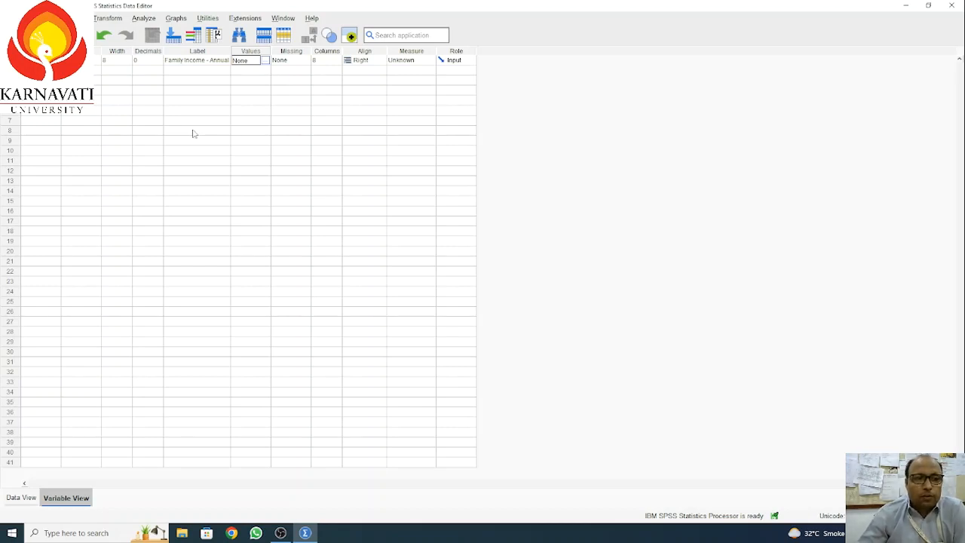
{"action": "left_click", "coordinate": [216, 35]}
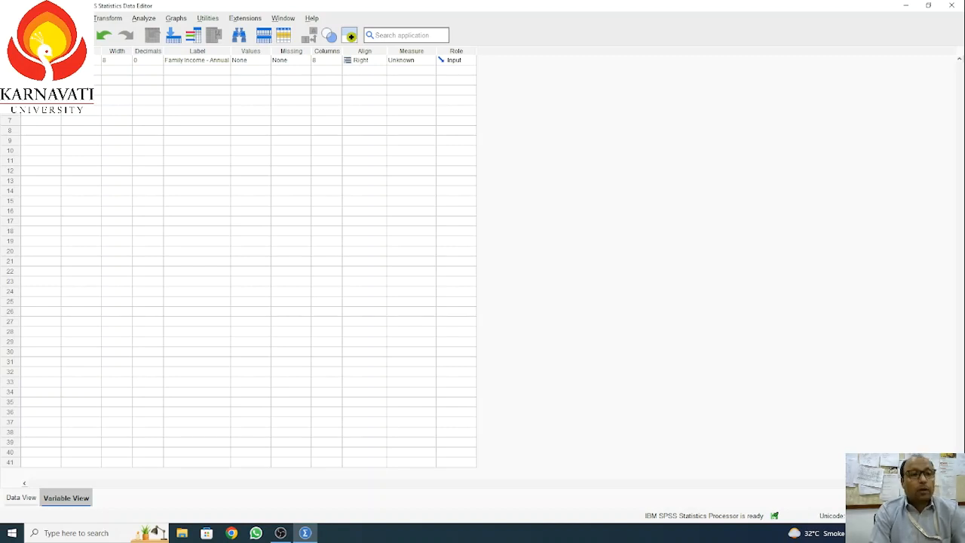
{"action": "left_click_drag", "start_coordinate": [61, 52], "coordinate": [81, 51]}
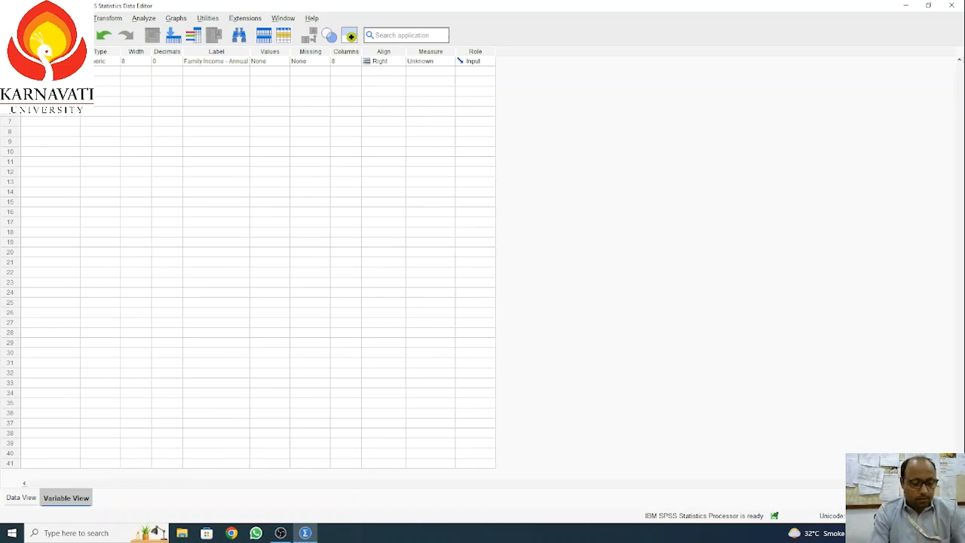
Step: Create a second variable in row 2 after dismissing the illegal-character name warning
{"action": "key", "text": "Return"}
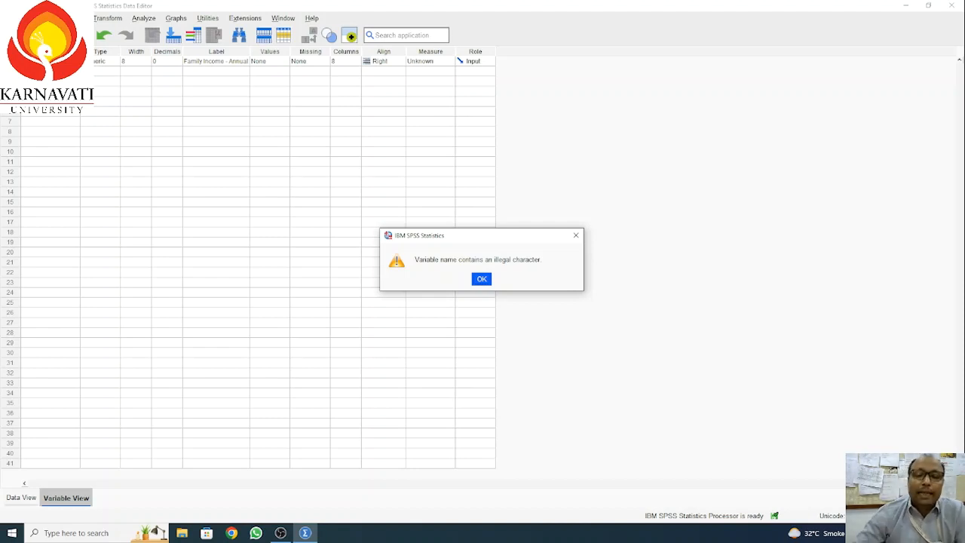
{"action": "left_click", "coordinate": [482, 281]}
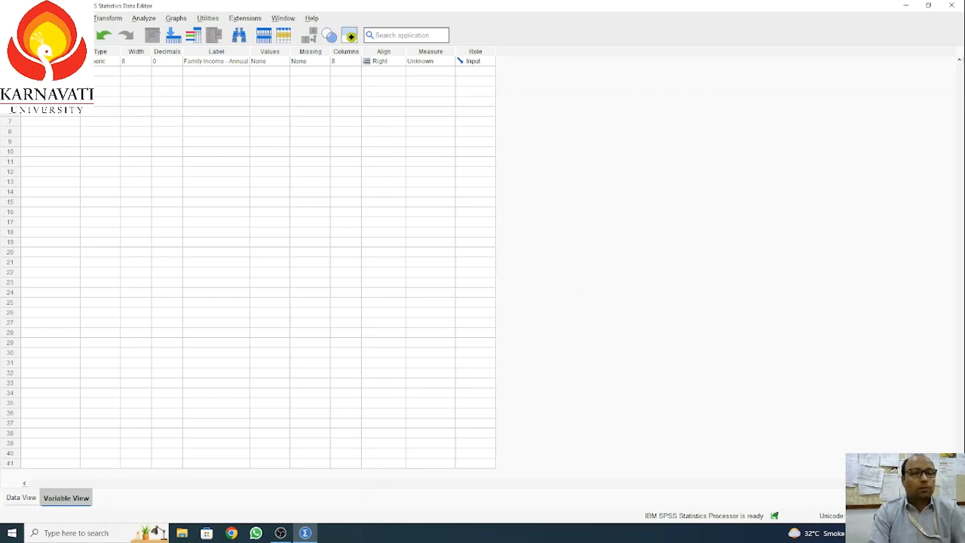
{"action": "key", "text": "Tab"}
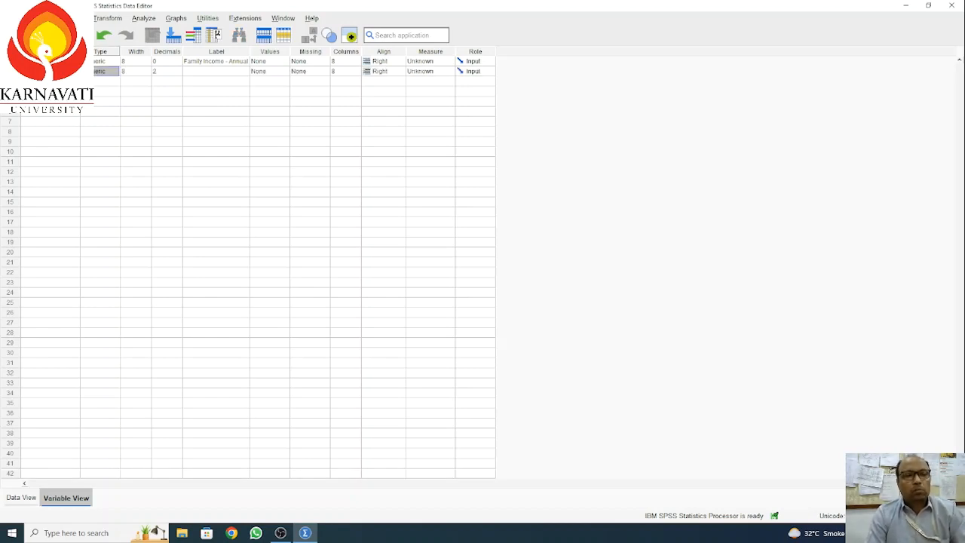
Step: Set the second variable to 0 decimals and label it 'Gender of Respondents'
{"action": "key", "text": "Tab"}
{"action": "key", "text": "Tab"}
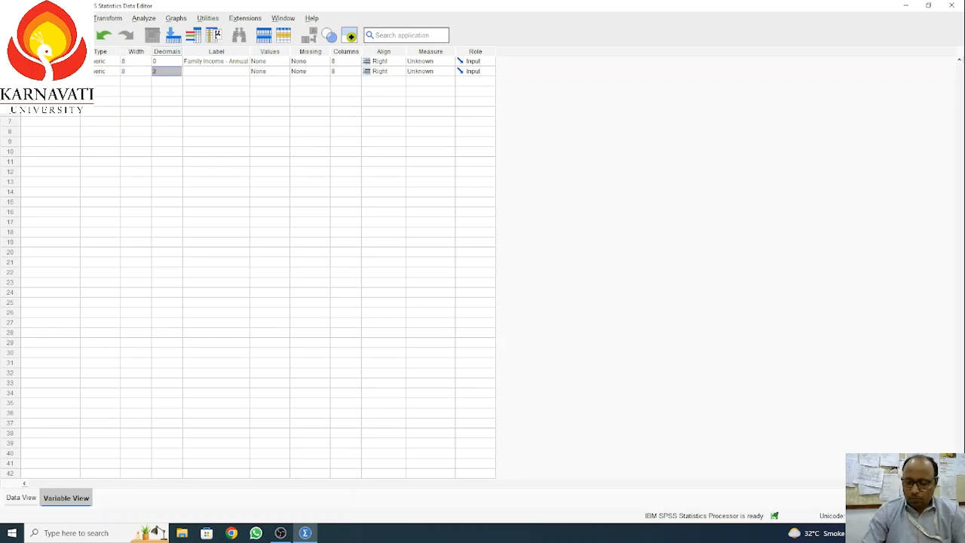
{"action": "type", "text": "0"}
{"action": "key", "text": "Tab"}
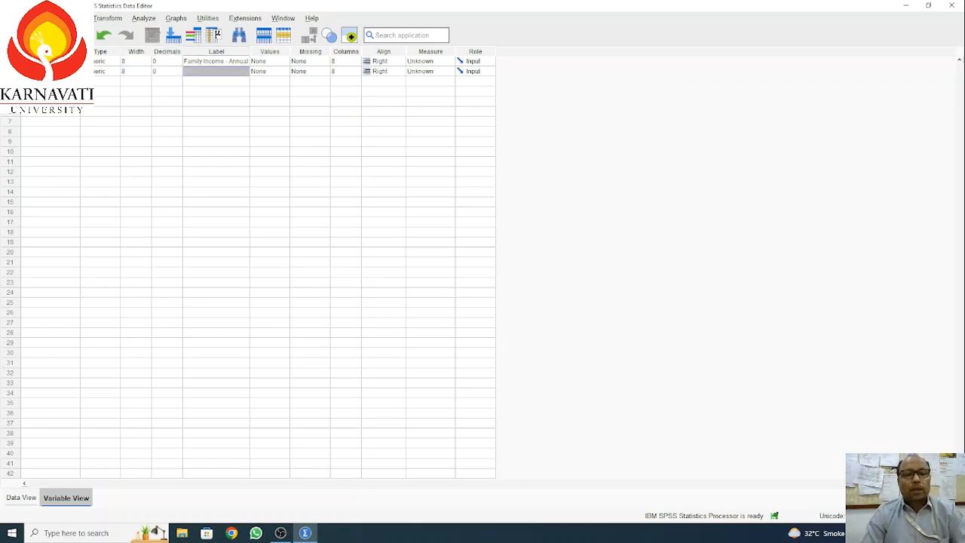
{"action": "type", "text": "Ge"}
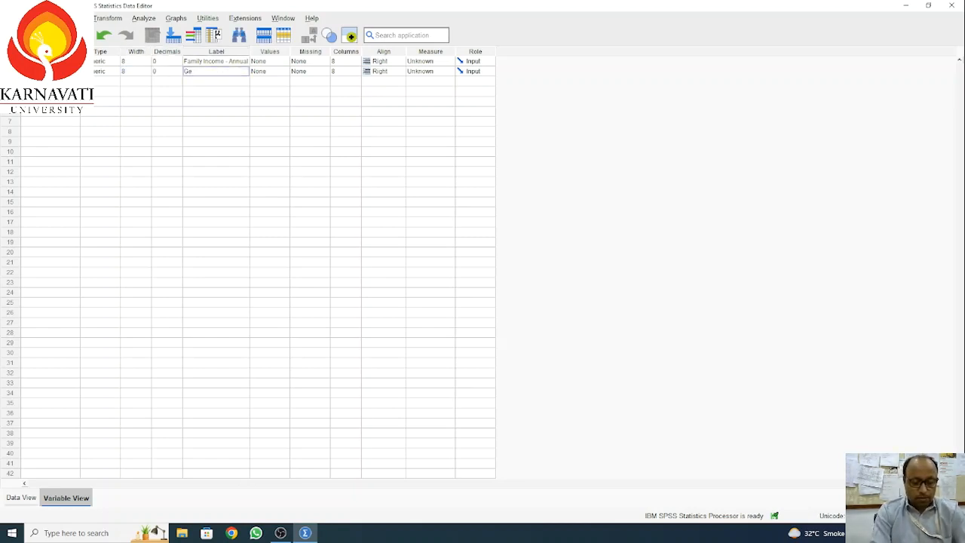
{"action": "type", "text": "nder of Re"}
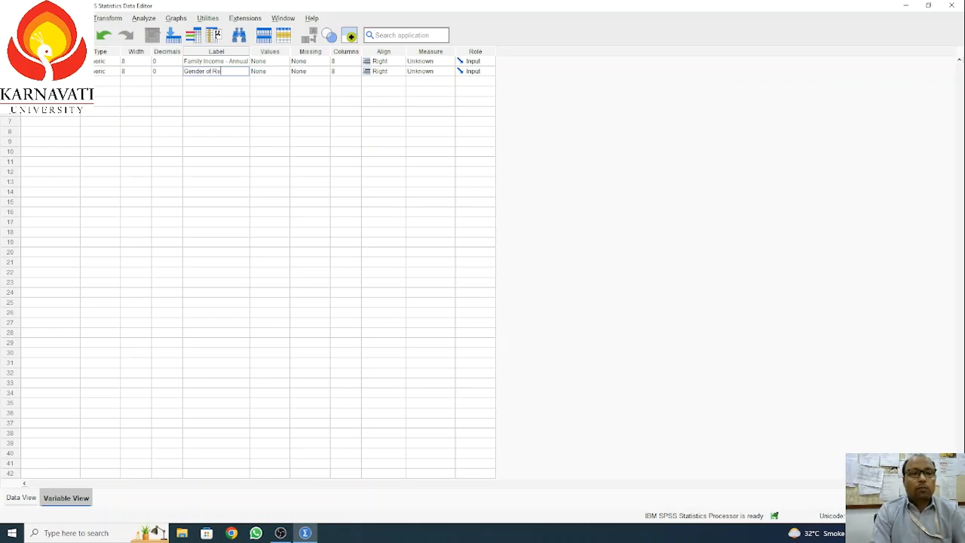
{"action": "type", "text": "spondents"}
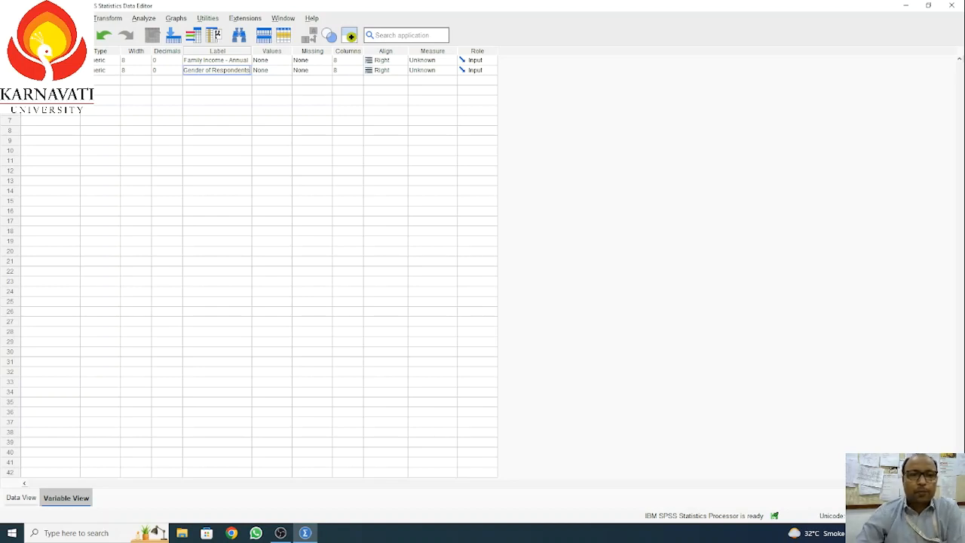
Step: Open the Value Labels dialog from the gender variable's Values cell
{"action": "left_click", "coordinate": [287, 70]}
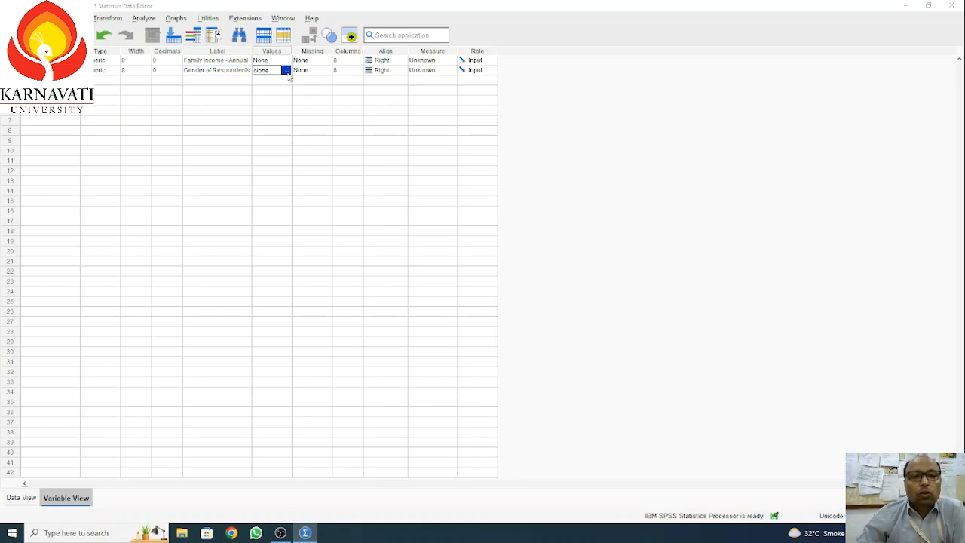
{"action": "left_click", "coordinate": [287, 70]}
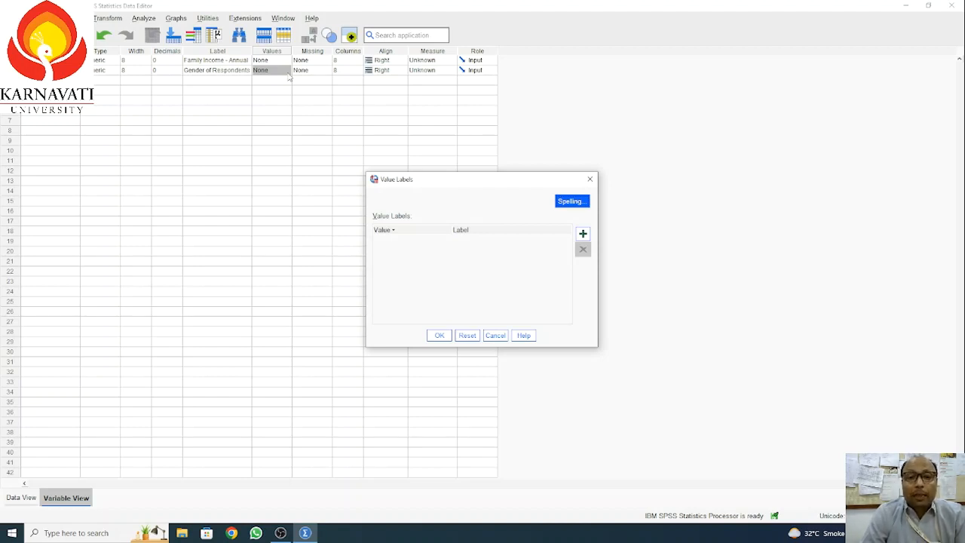
{"action": "left_click", "coordinate": [590, 179]}
{"action": "left_click", "coordinate": [286, 72]}
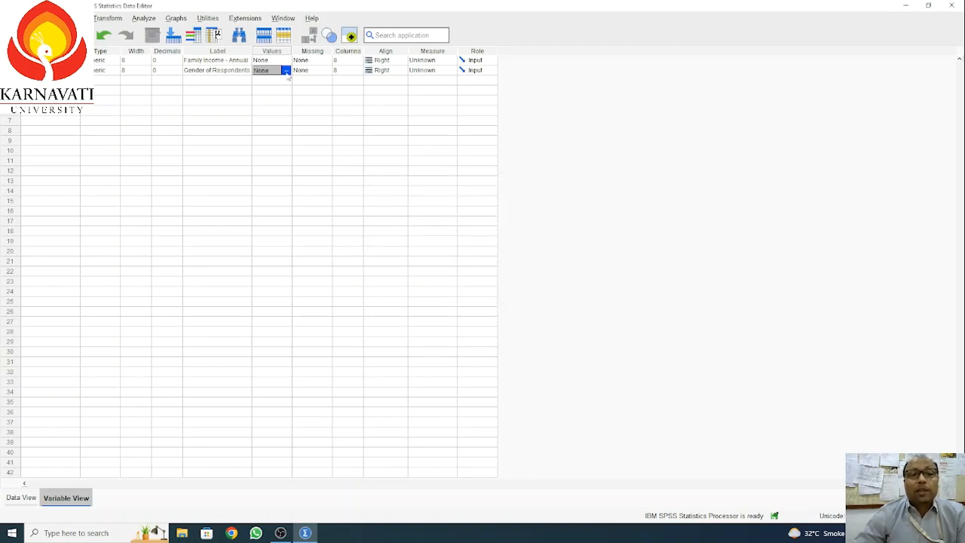
{"action": "left_click", "coordinate": [273, 90]}
{"action": "left_click", "coordinate": [266, 69]}
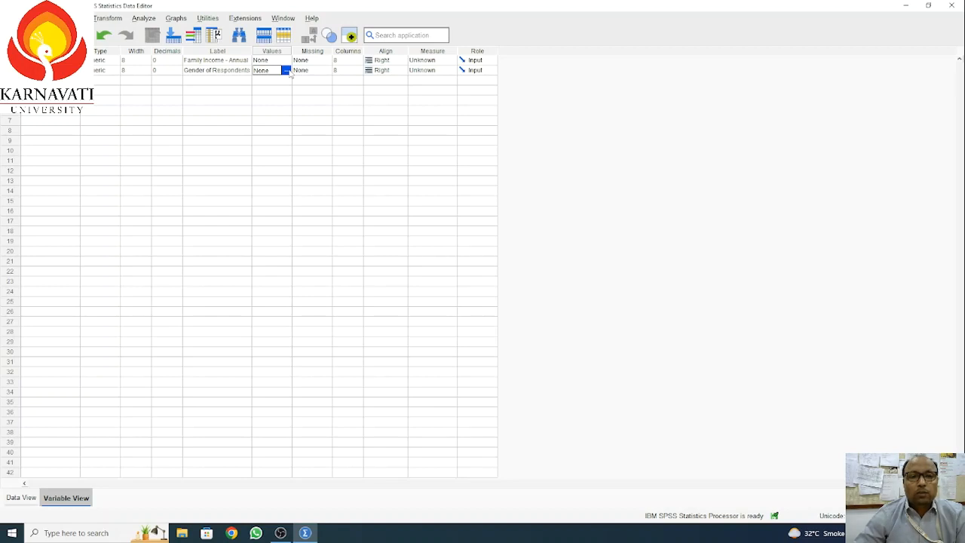
{"action": "left_click", "coordinate": [287, 70]}
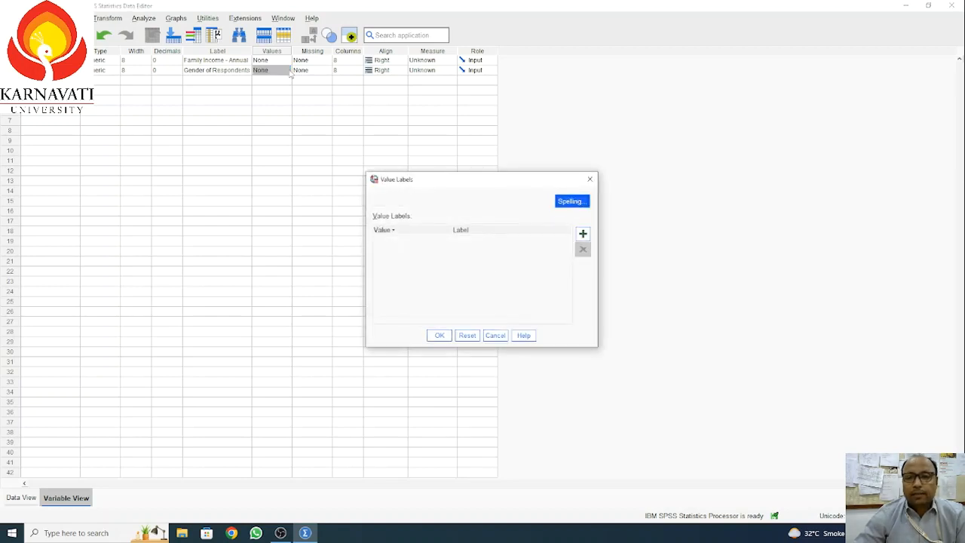
Step: Add gender value labels 1 = Male and 2 = Female and apply them
{"action": "left_click", "coordinate": [583, 235]}
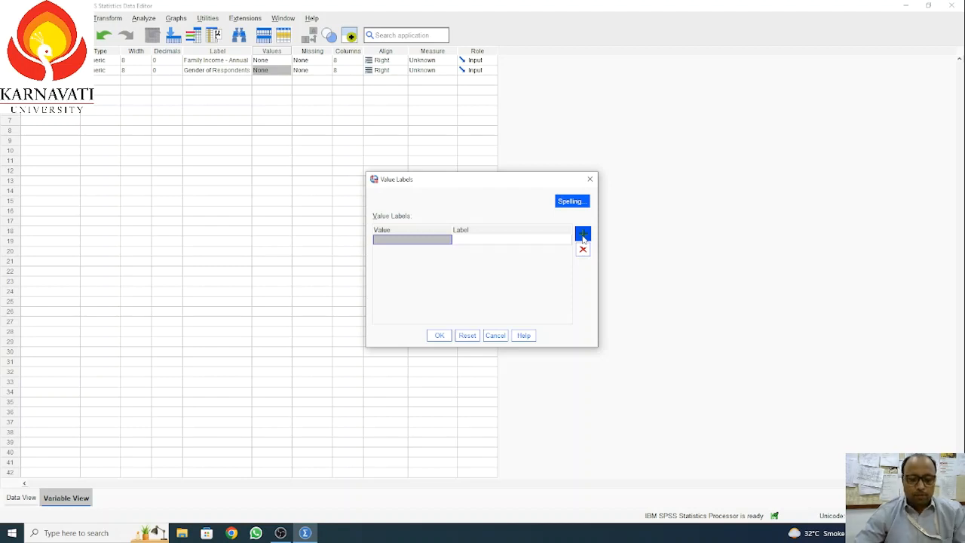
{"action": "type", "text": "1"}
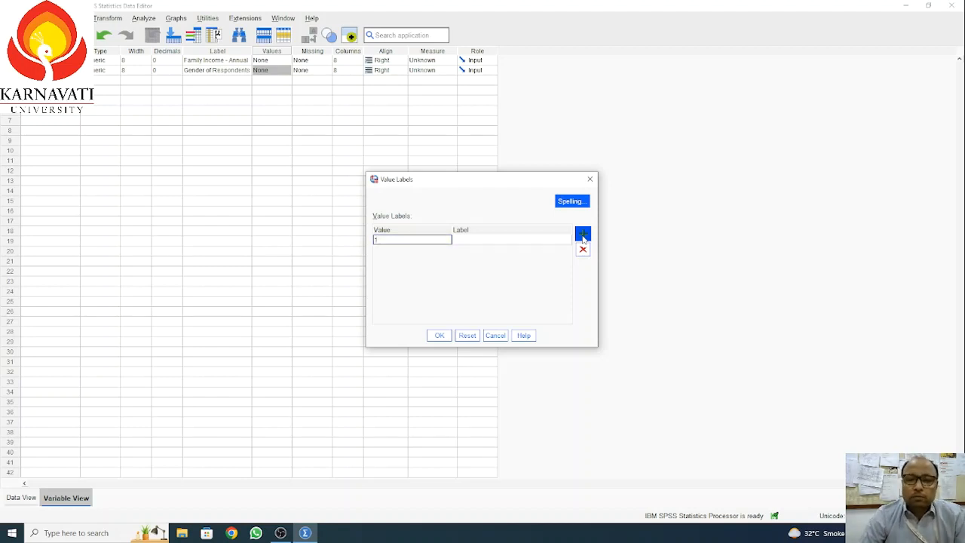
{"action": "left_click", "coordinate": [490, 241]}
{"action": "type", "text": "Male"}
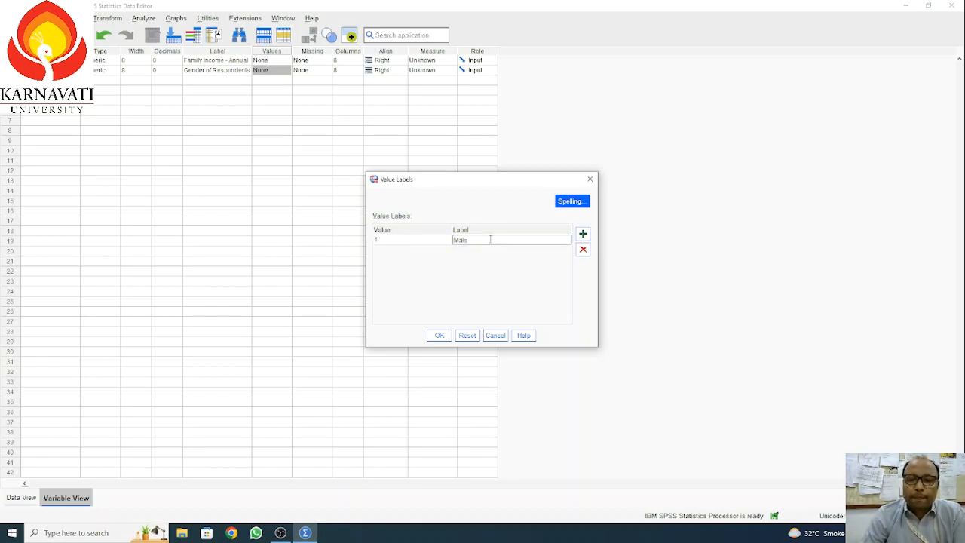
{"action": "left_click", "coordinate": [583, 235]}
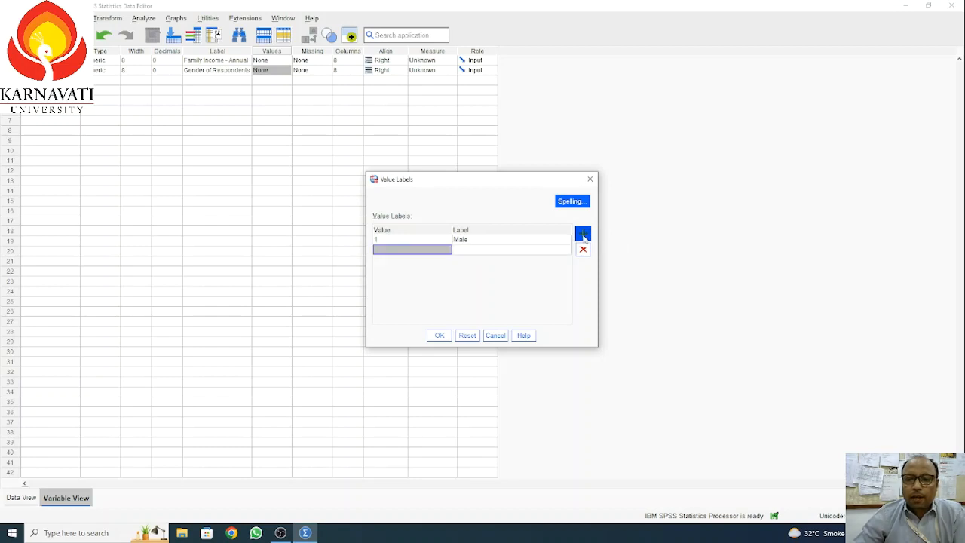
{"action": "type", "text": "2"}
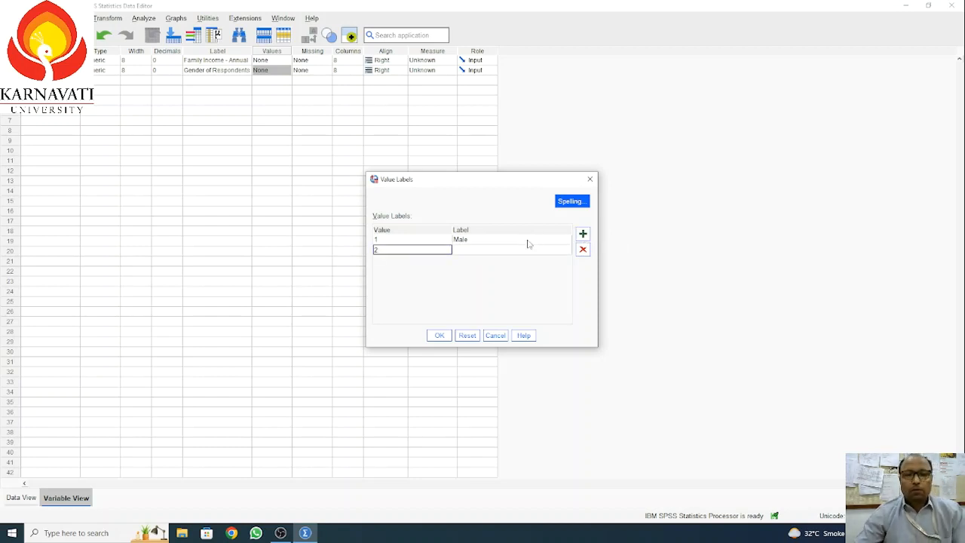
{"action": "left_click", "coordinate": [474, 255]}
{"action": "type", "text": "Female"}
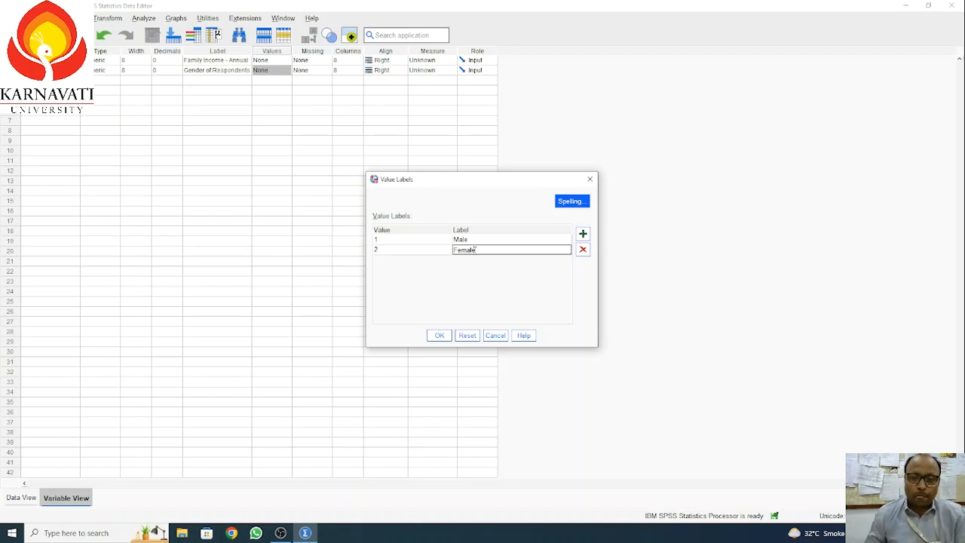
{"action": "left_click", "coordinate": [440, 336]}
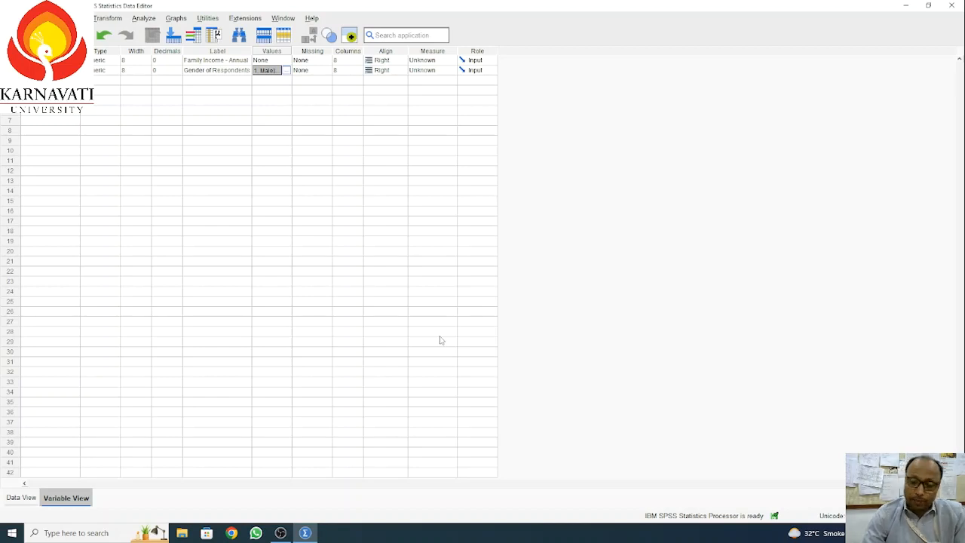
Step: Switch to Data View and turn on Value Labels display from the View menu
{"action": "left_click", "coordinate": [21, 498]}
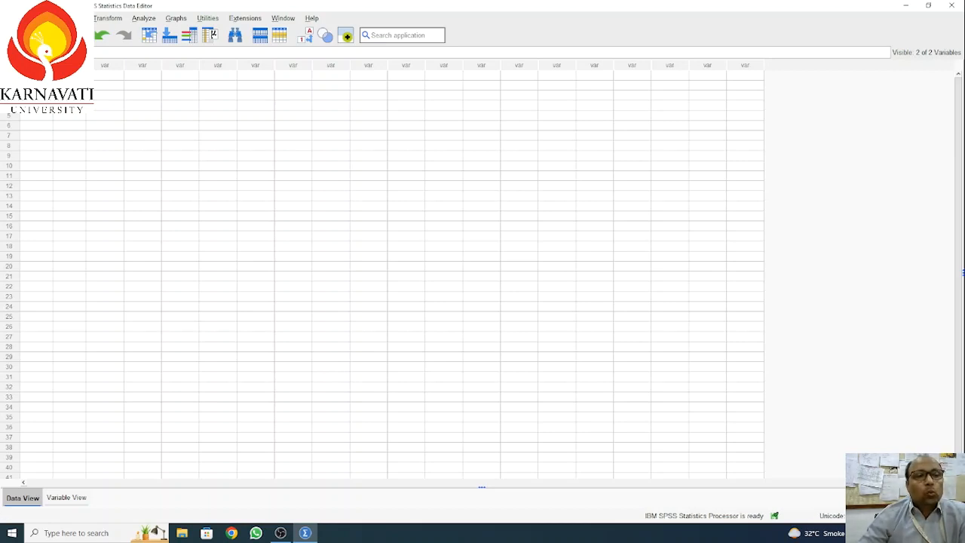
{"action": "left_click", "coordinate": [52, 18]}
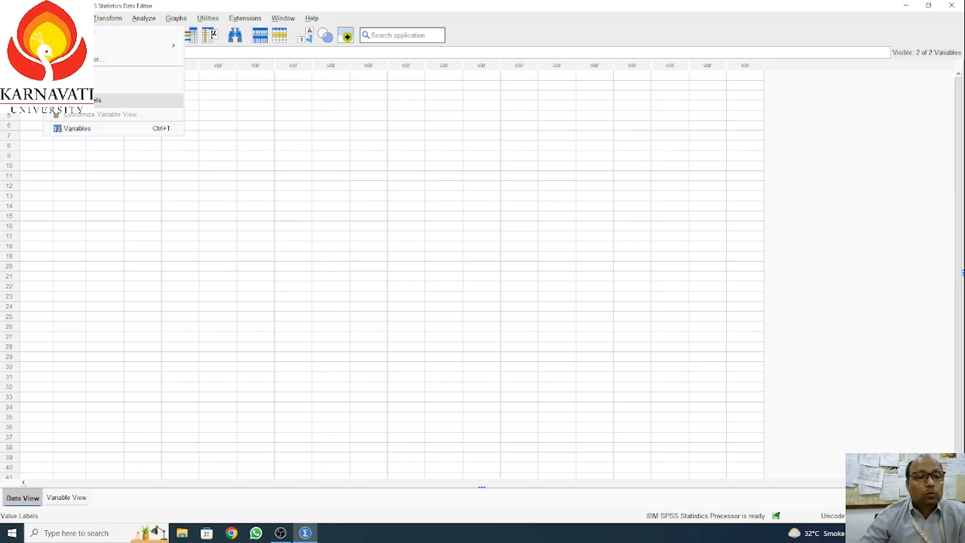
{"action": "left_click", "coordinate": [84, 100]}
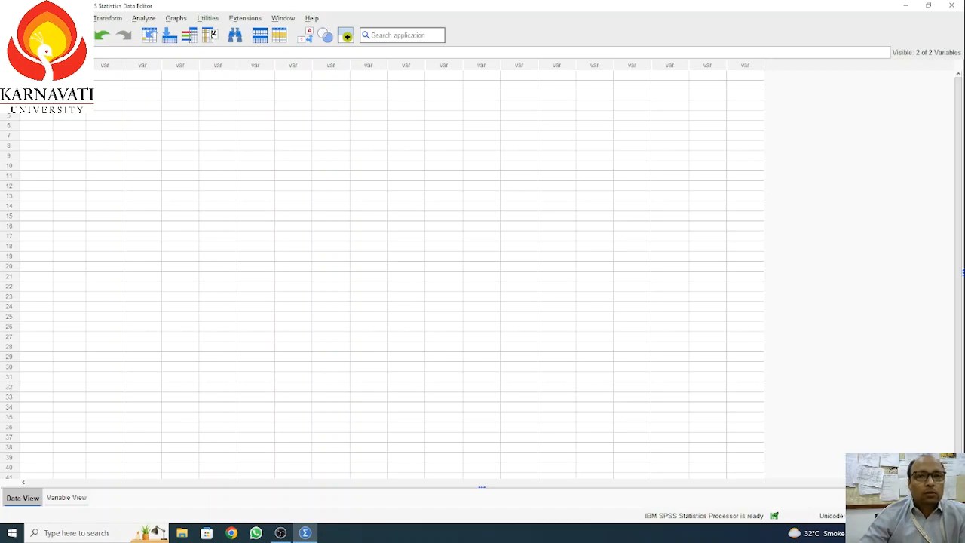